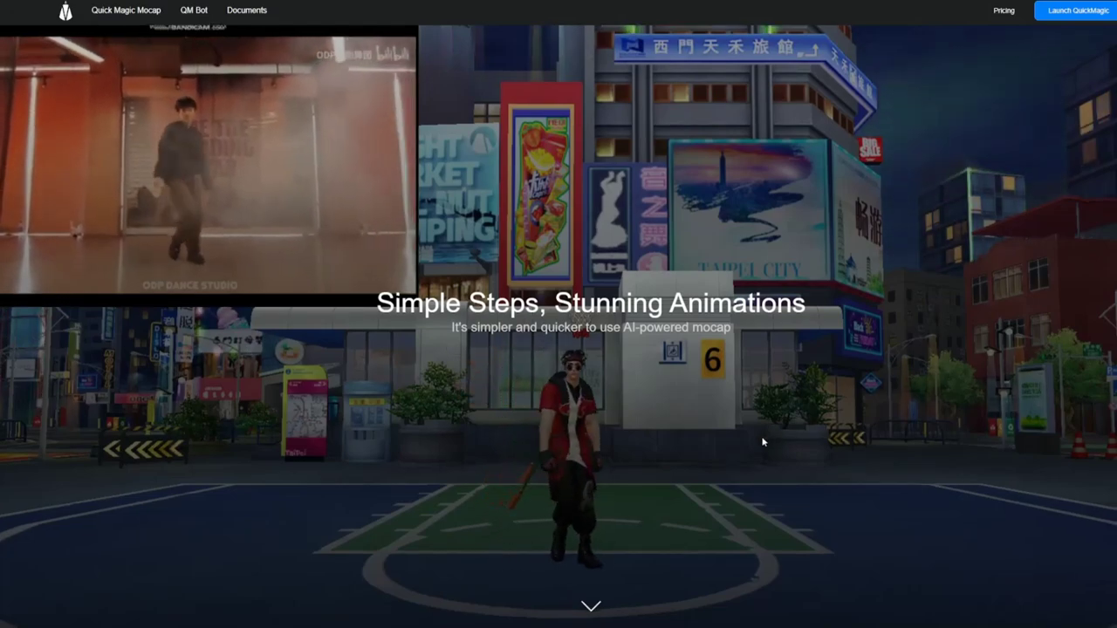
Review the upload page options and try the Multi-Person toggle, which only shows a 'stay tuned' notice.
scroll(761, 443, down, 2)
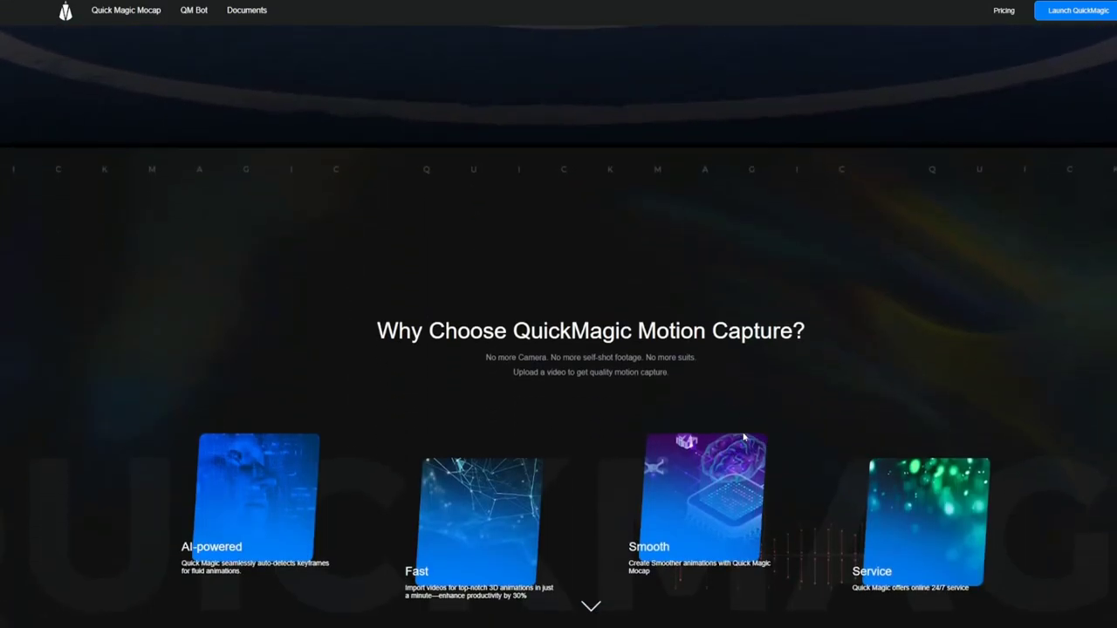
scroll(738, 423, down, 1)
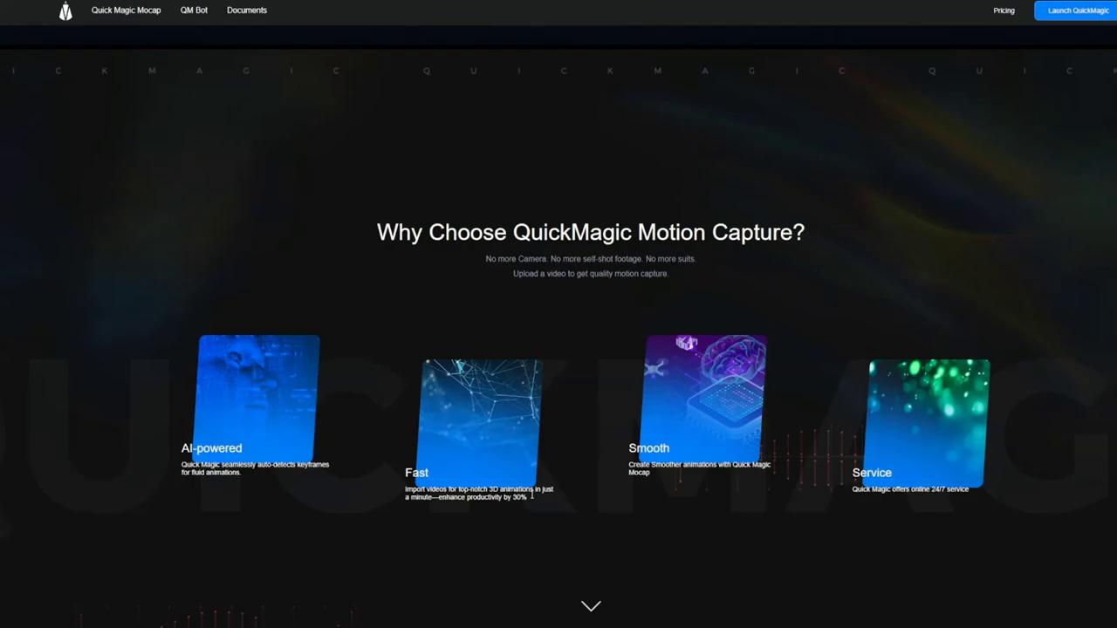
scroll(836, 505, down, 6)
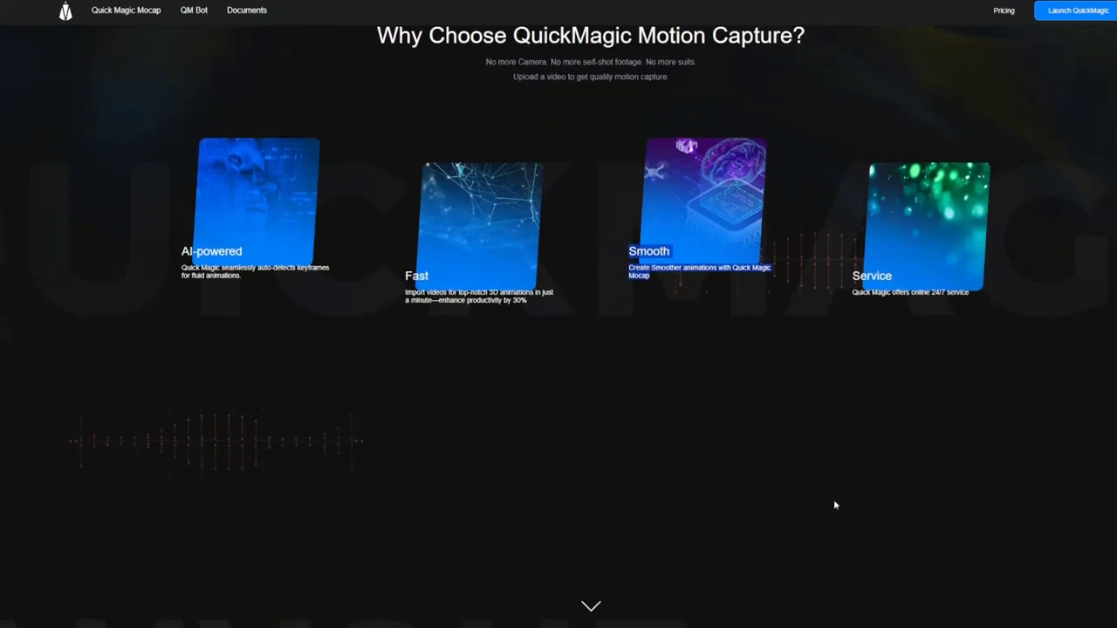
scroll(830, 500, down, 1)
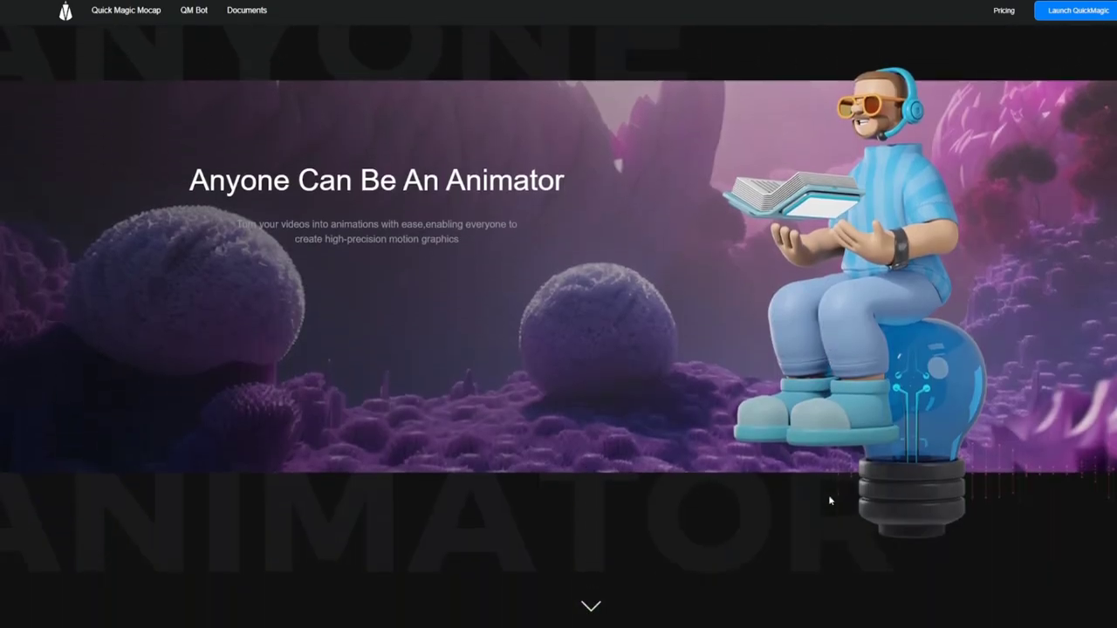
scroll(830, 501, up, 5)
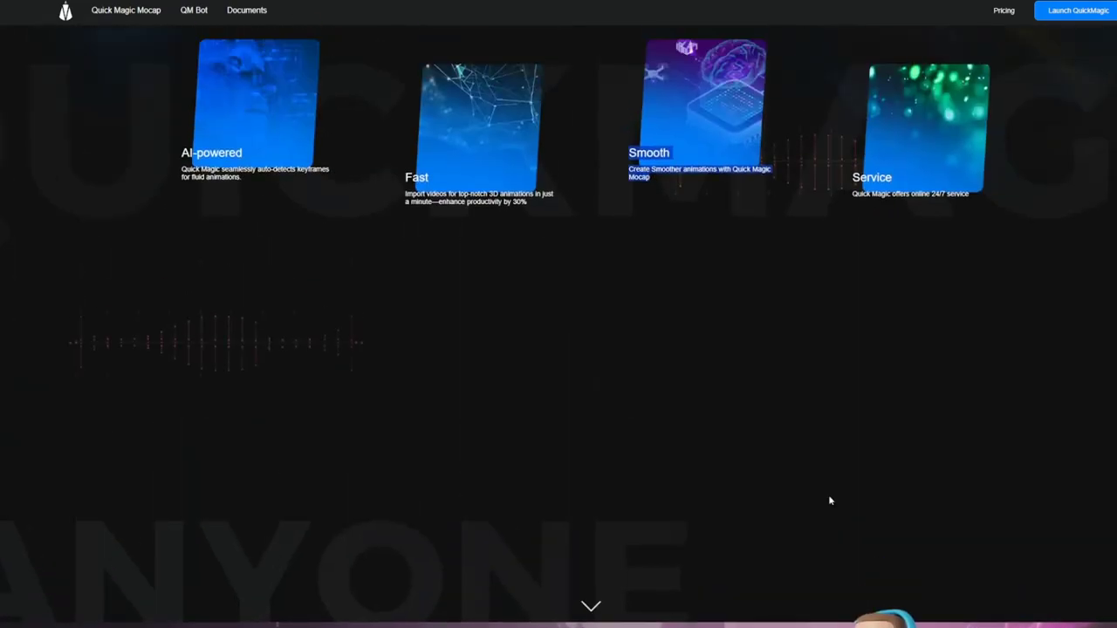
scroll(830, 501, down, 5)
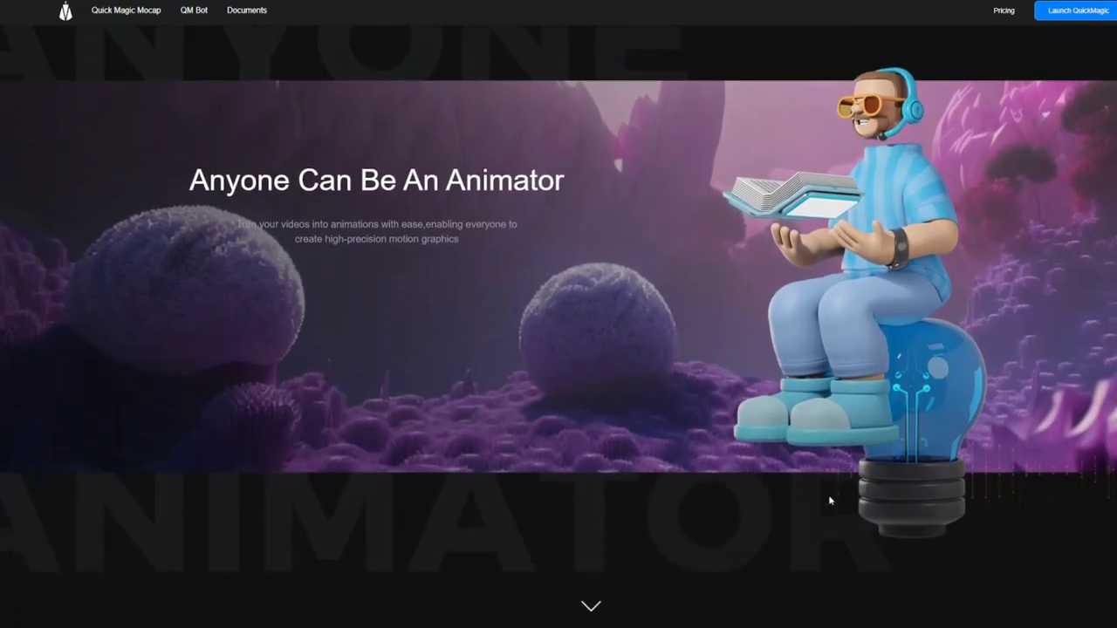
scroll(830, 500, down, 4)
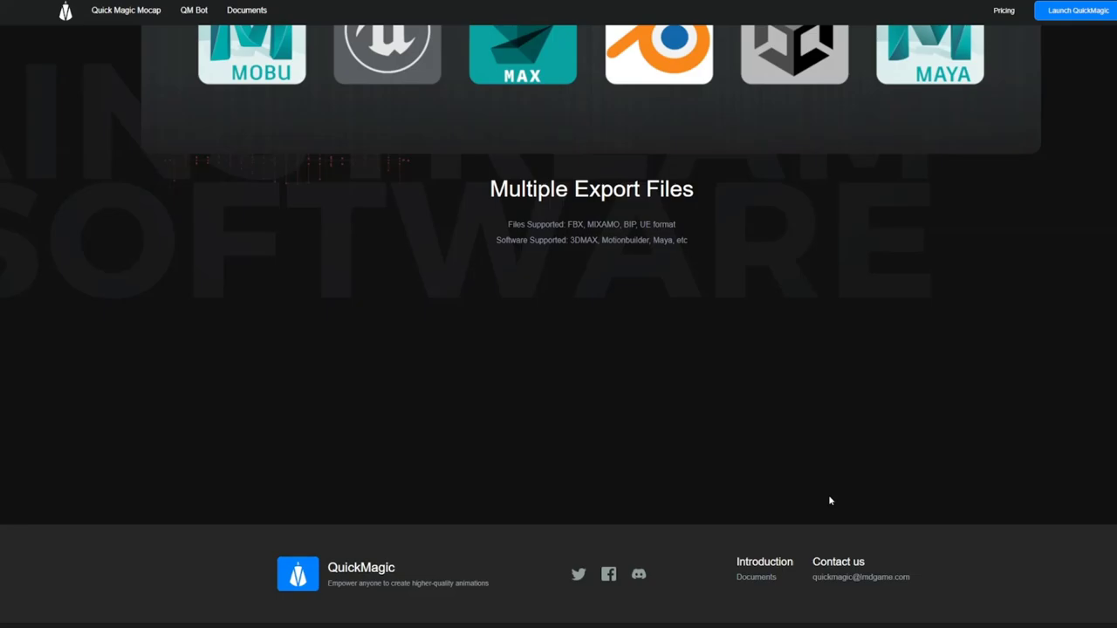
scroll(830, 500, up, 6)
scroll(830, 501, up, 6)
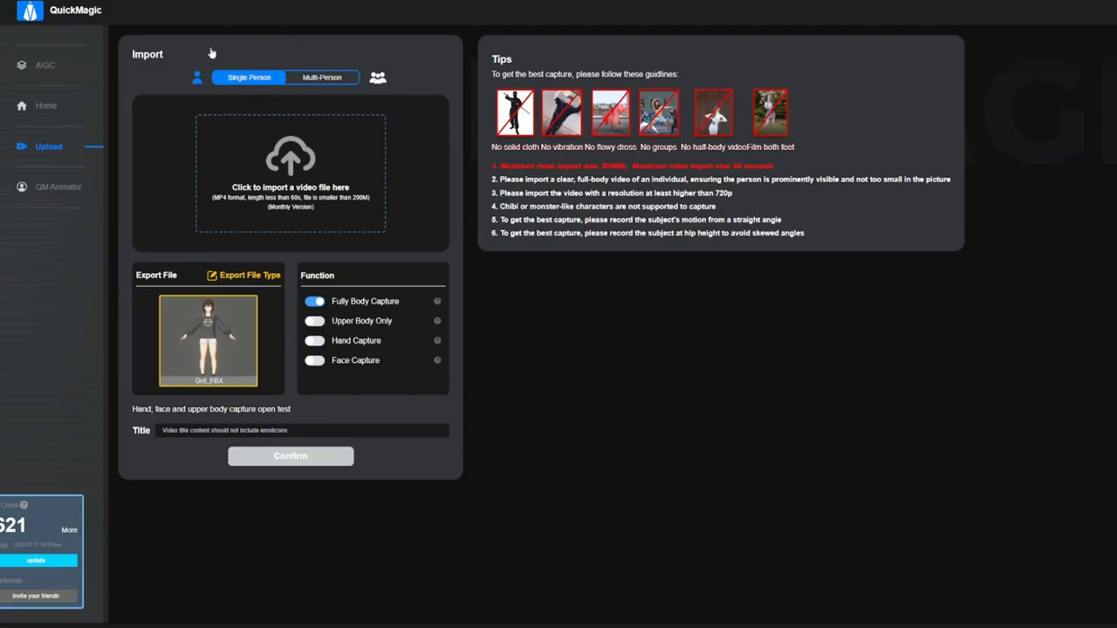
click(310, 83)
click(218, 349)
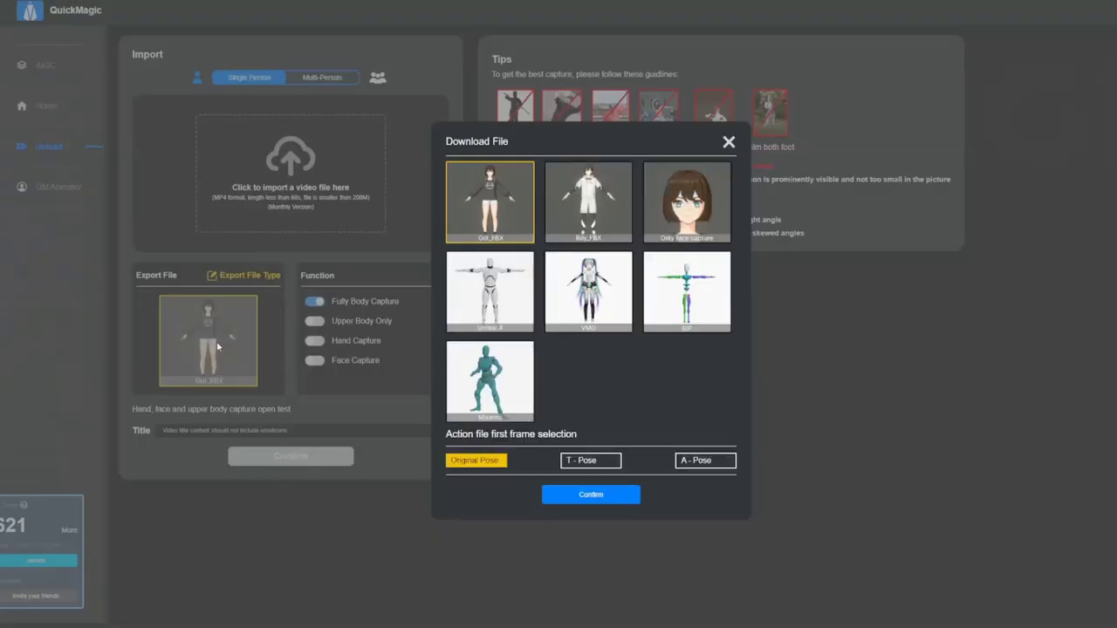
click(581, 214)
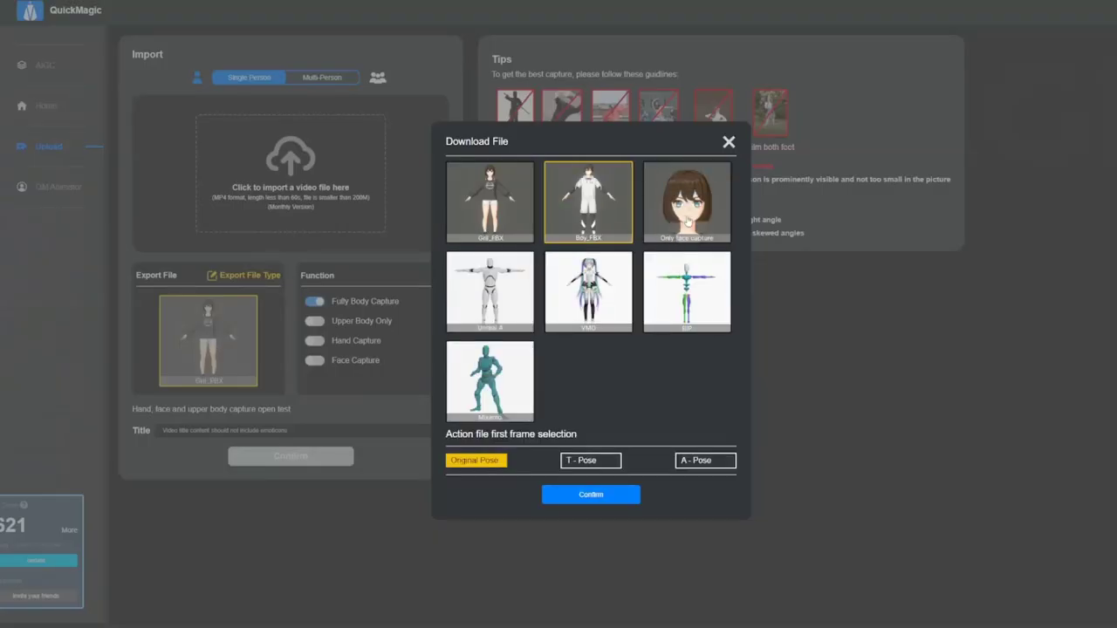
click(678, 229)
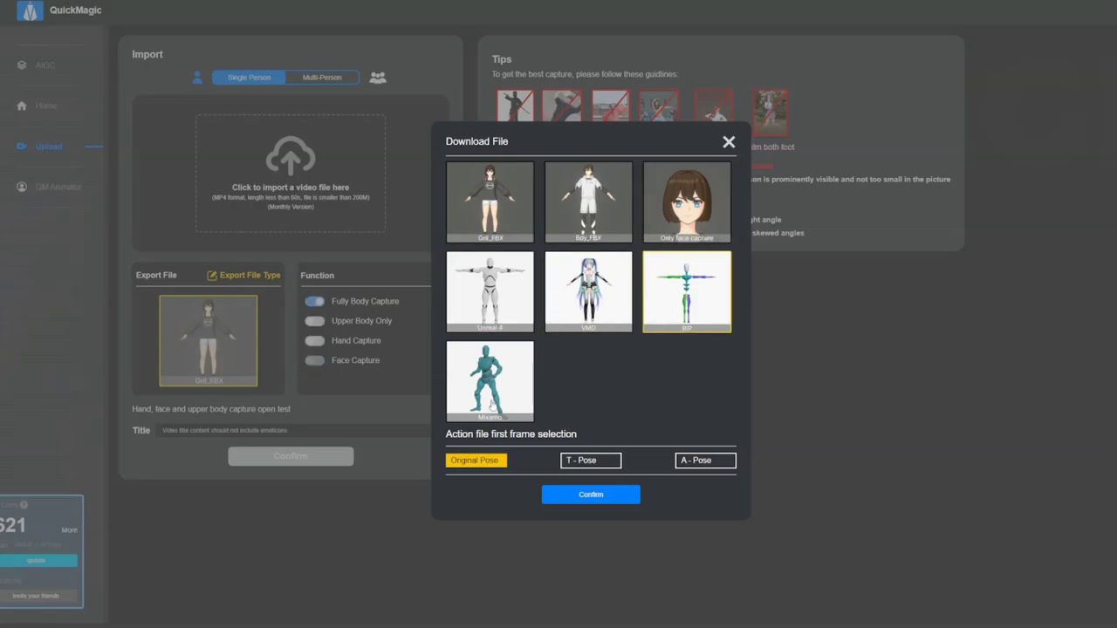
click(498, 312)
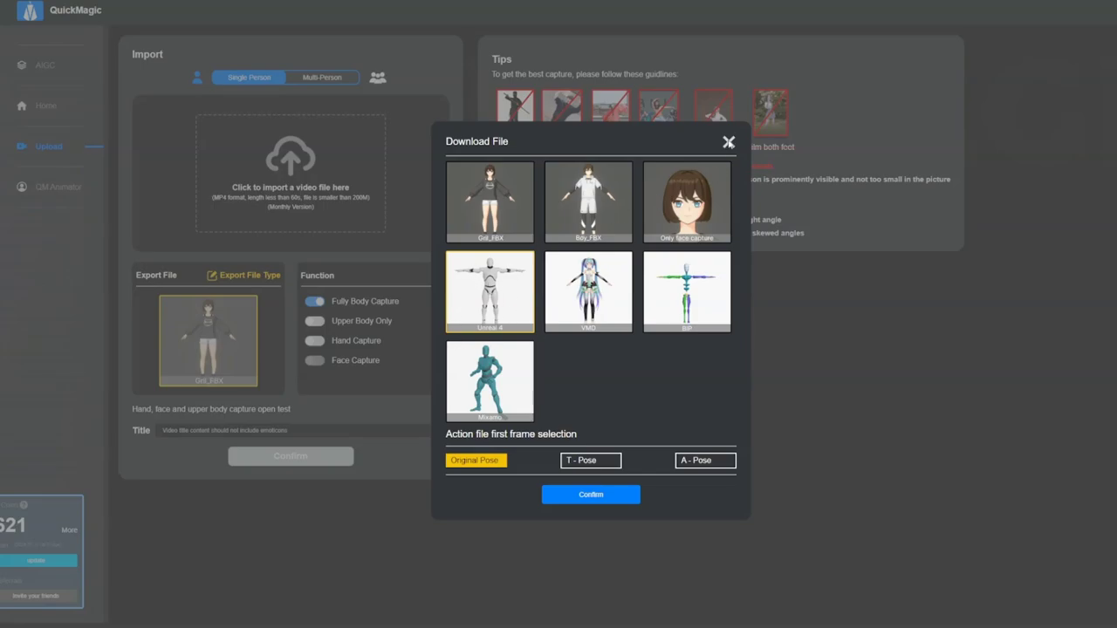
click(728, 143)
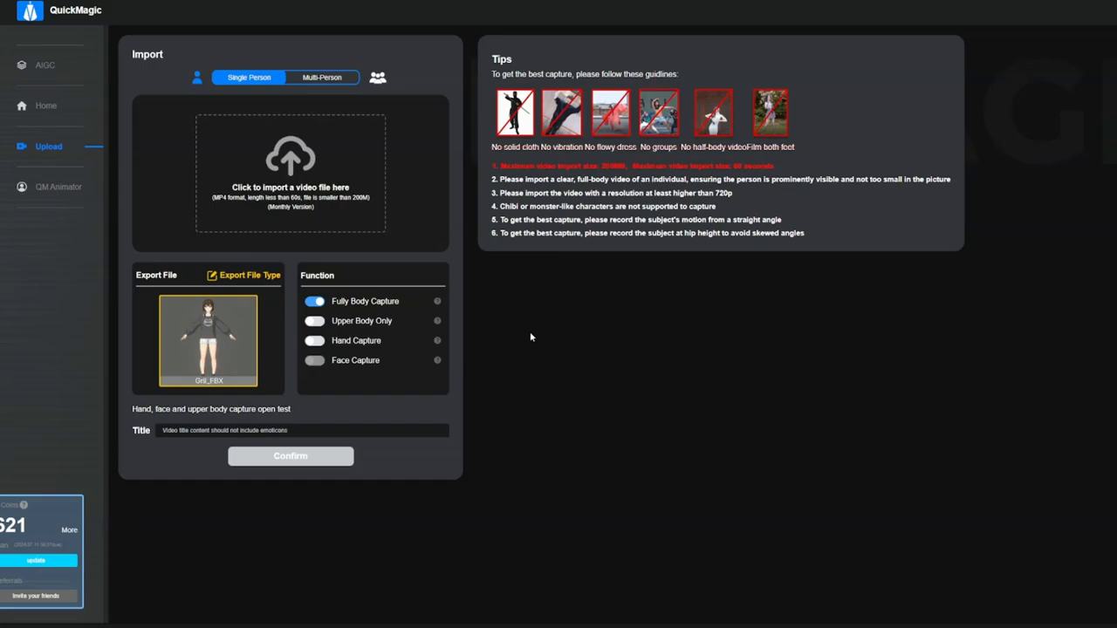
Read the Function info tooltips, then switch to the QM Animator page.
mouse_move(438, 306)
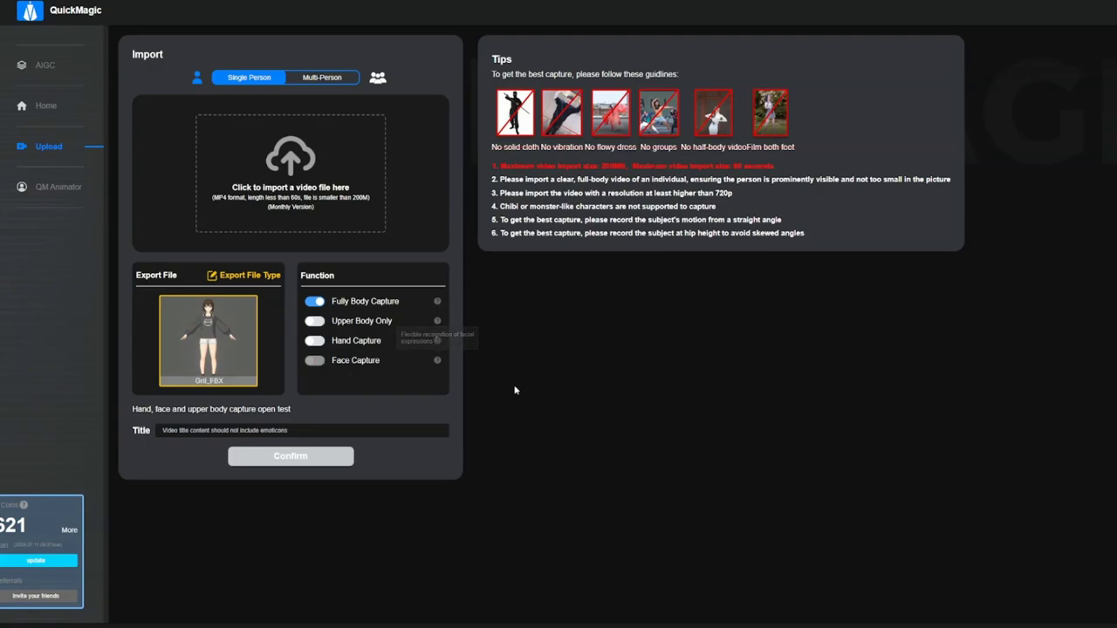
mouse_move(438, 363)
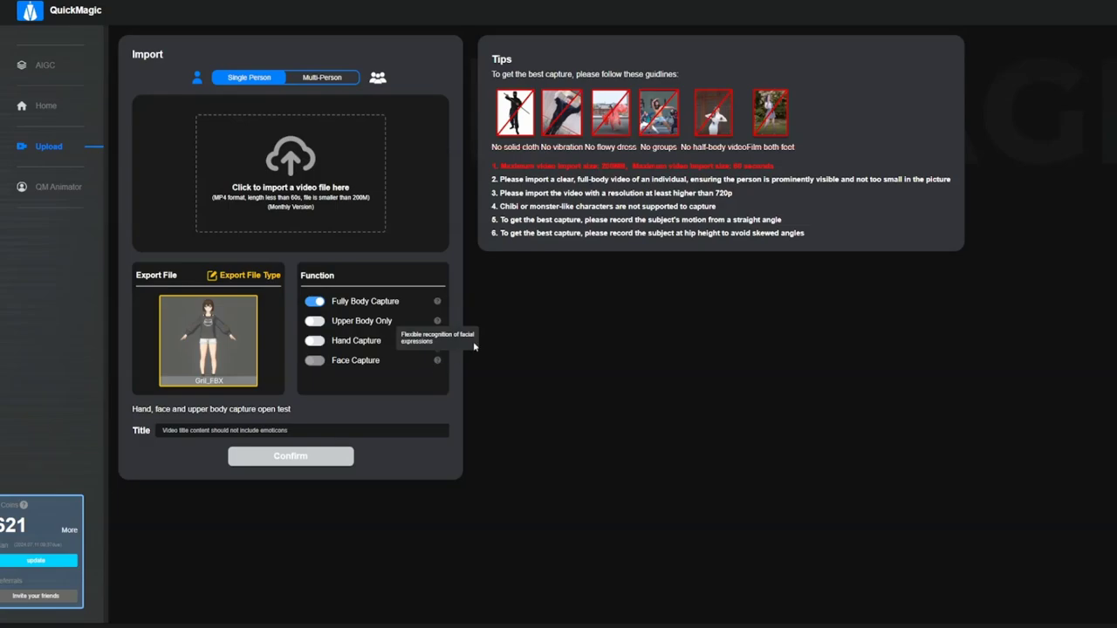
click(55, 188)
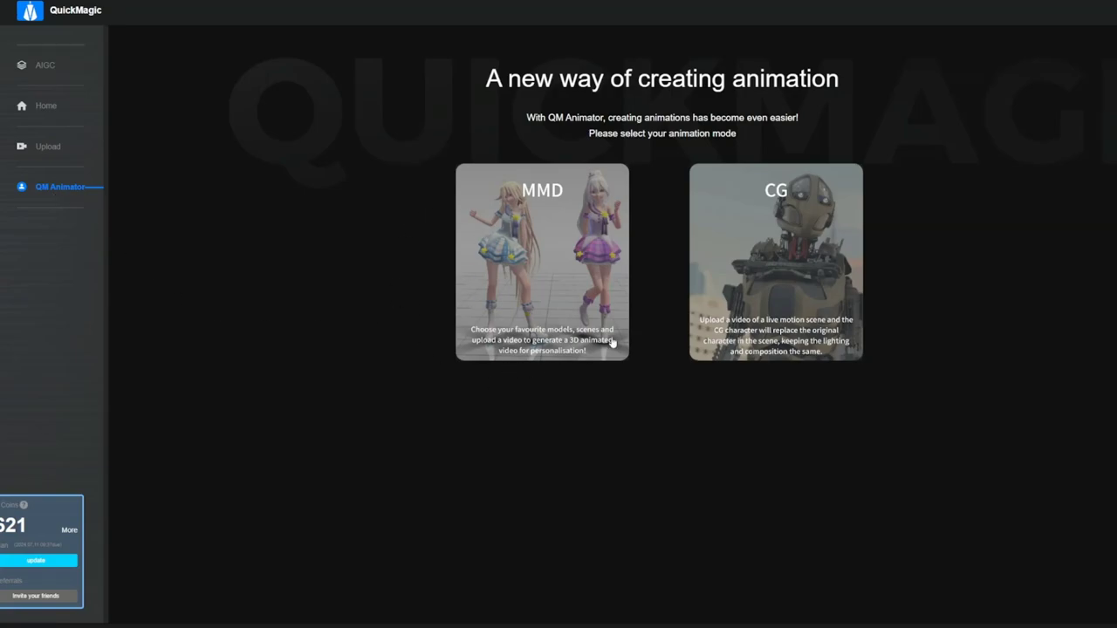
click(528, 306)
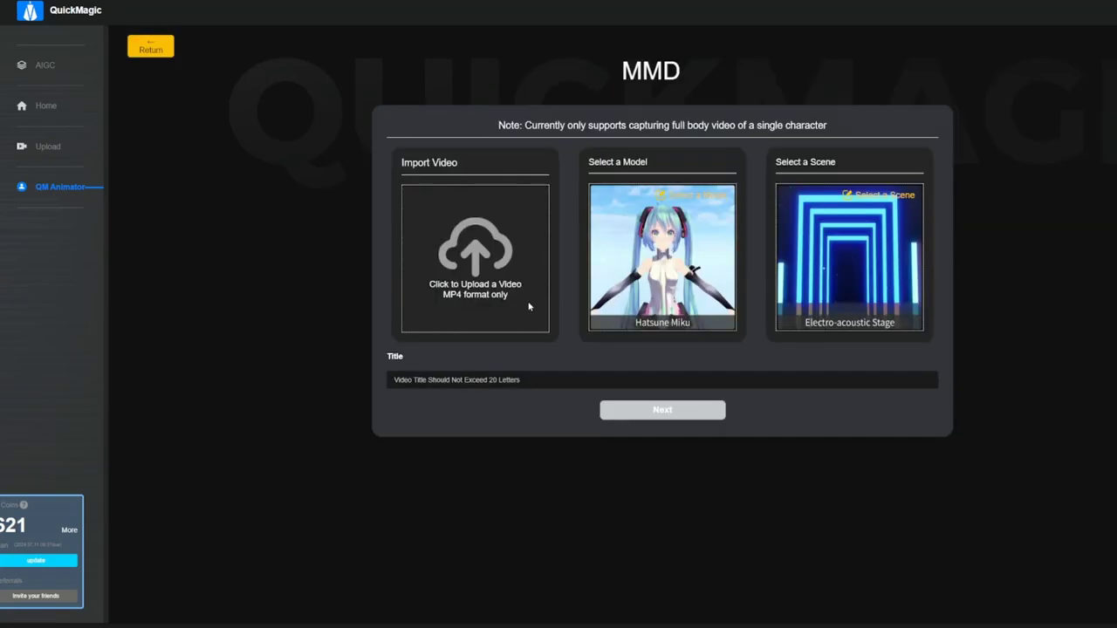
click(641, 257)
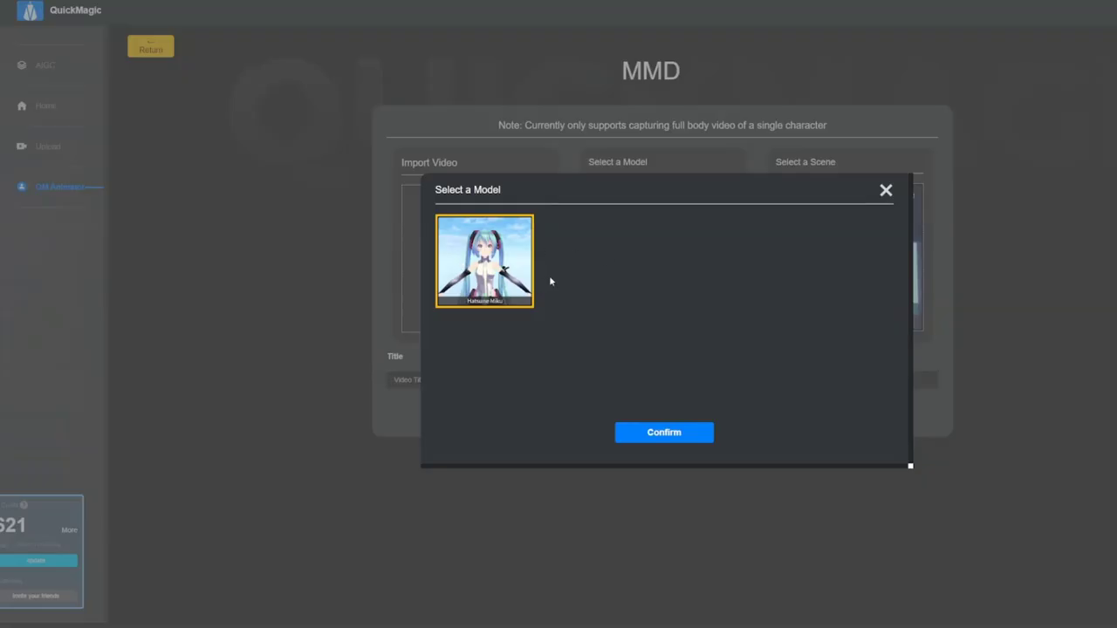
click(886, 194)
click(864, 262)
click(885, 190)
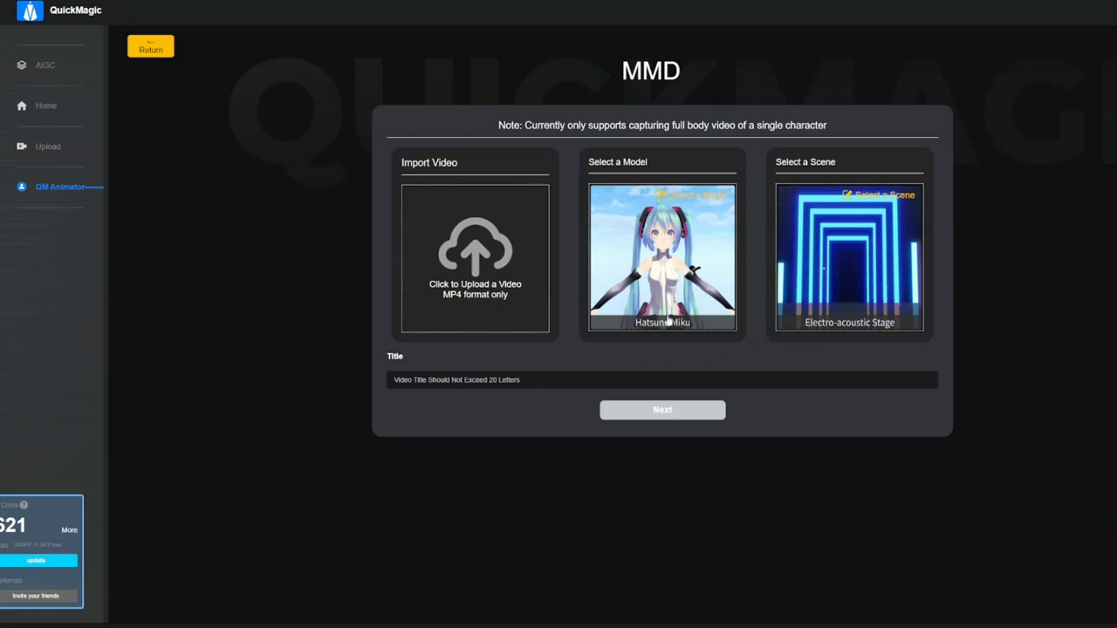
click(146, 50)
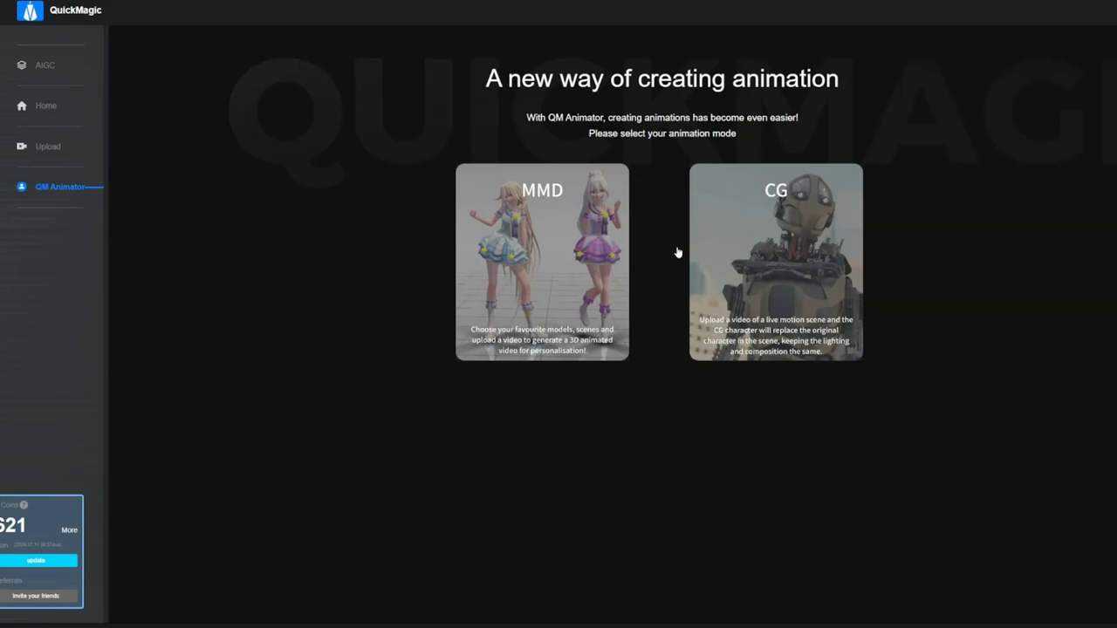
View the CG mode setup with its WS_Bot model, then return to the mode selection.
click(745, 231)
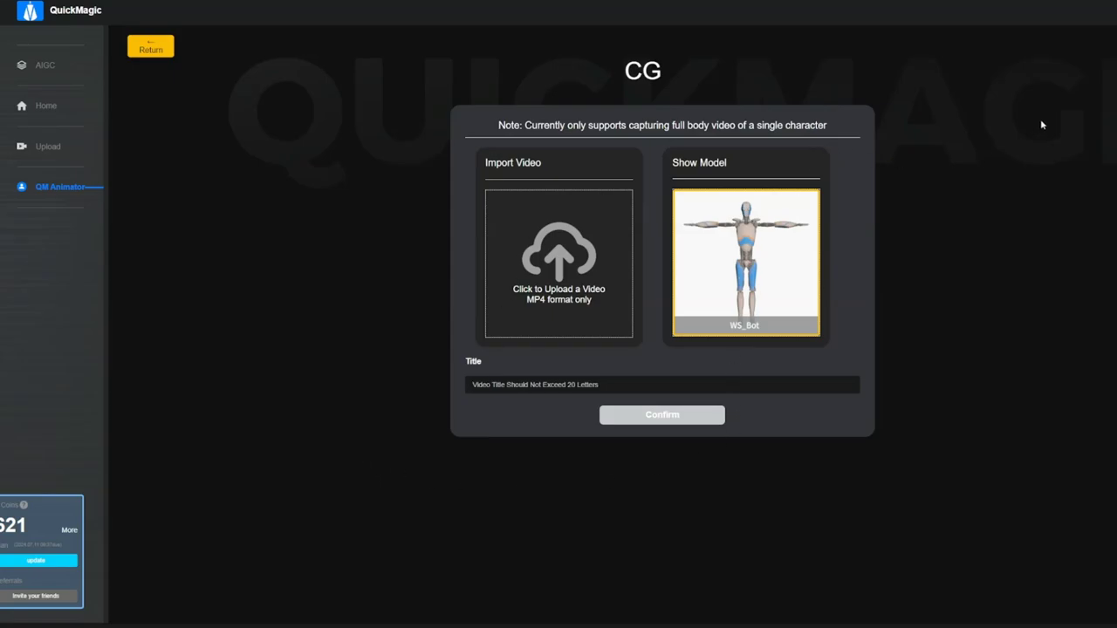
click(153, 46)
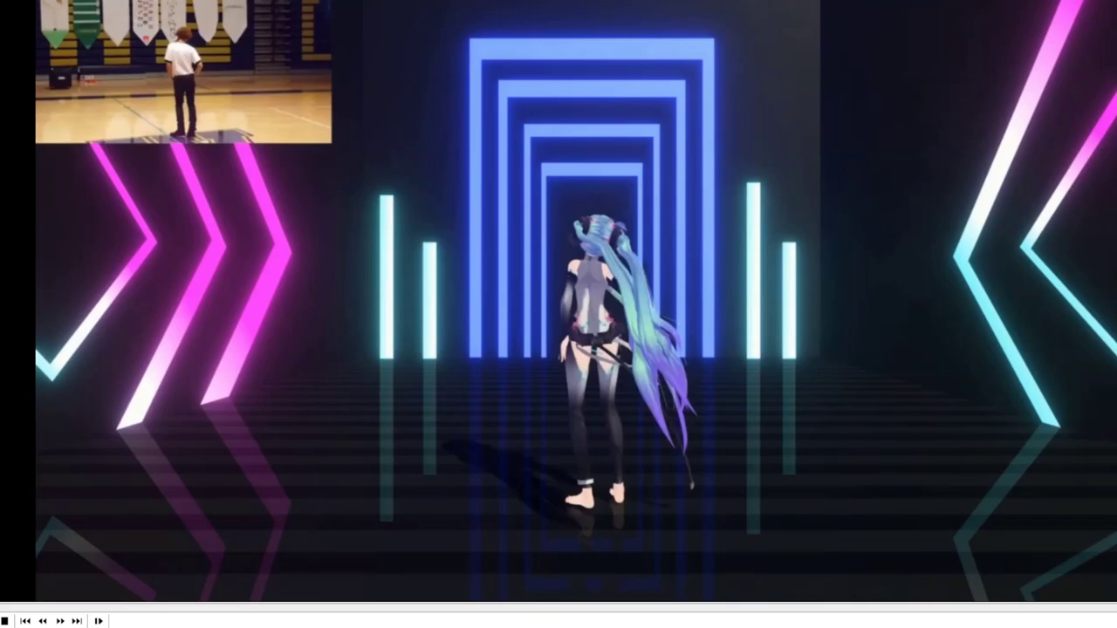
Play the sample MMD video of Hatsune Miku dancing on the neon stage.
click(625, 403)
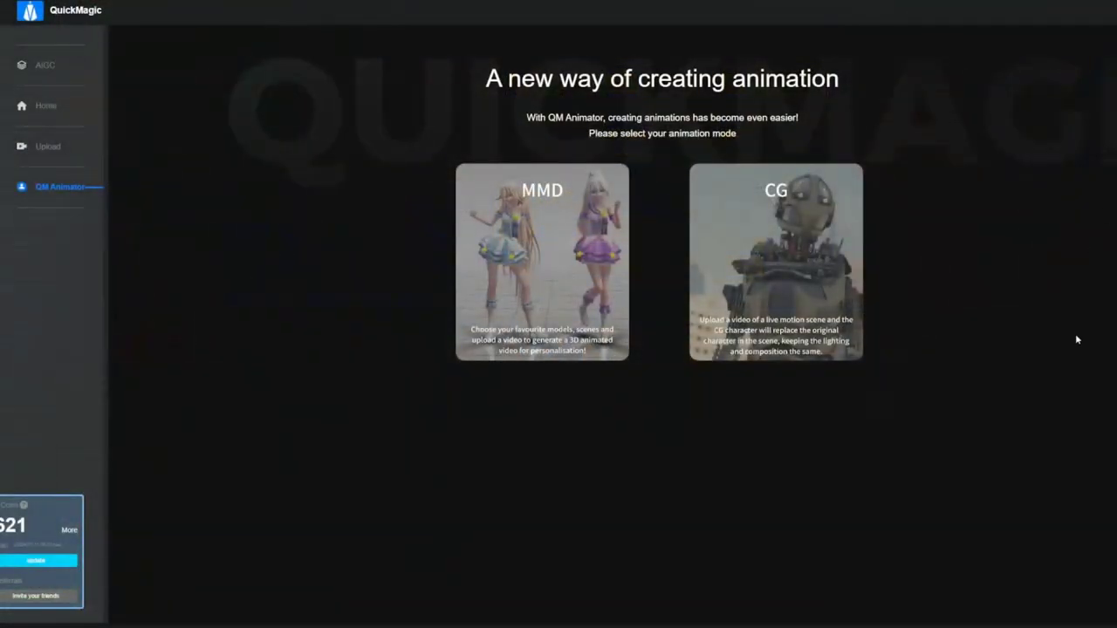
Go from Upload to the Home project list and open the dance footwork project's details.
click(48, 148)
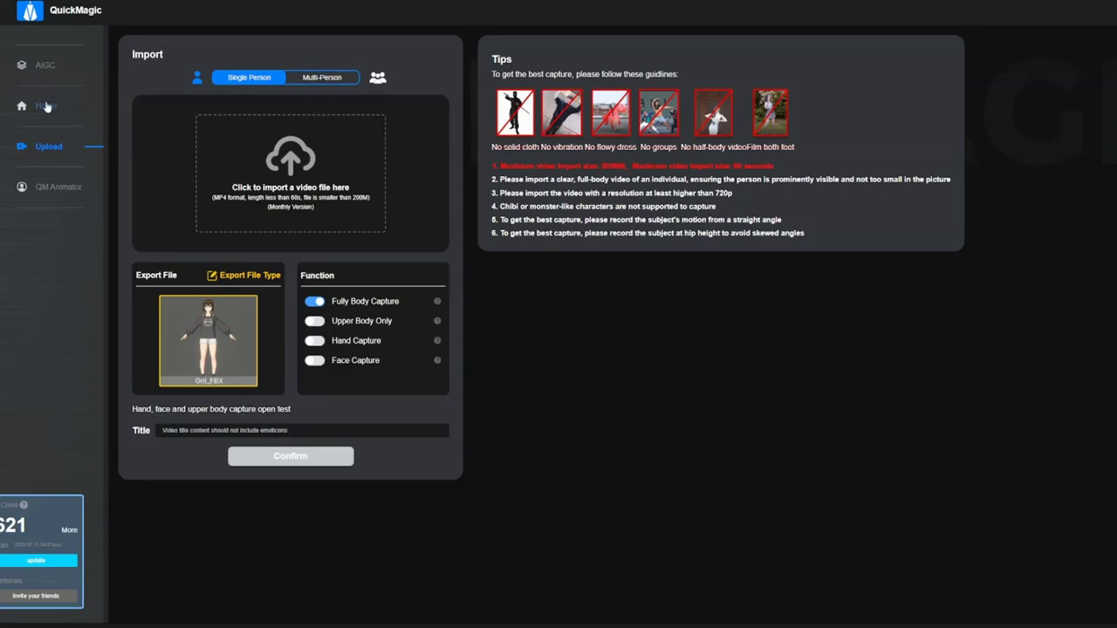
click(46, 105)
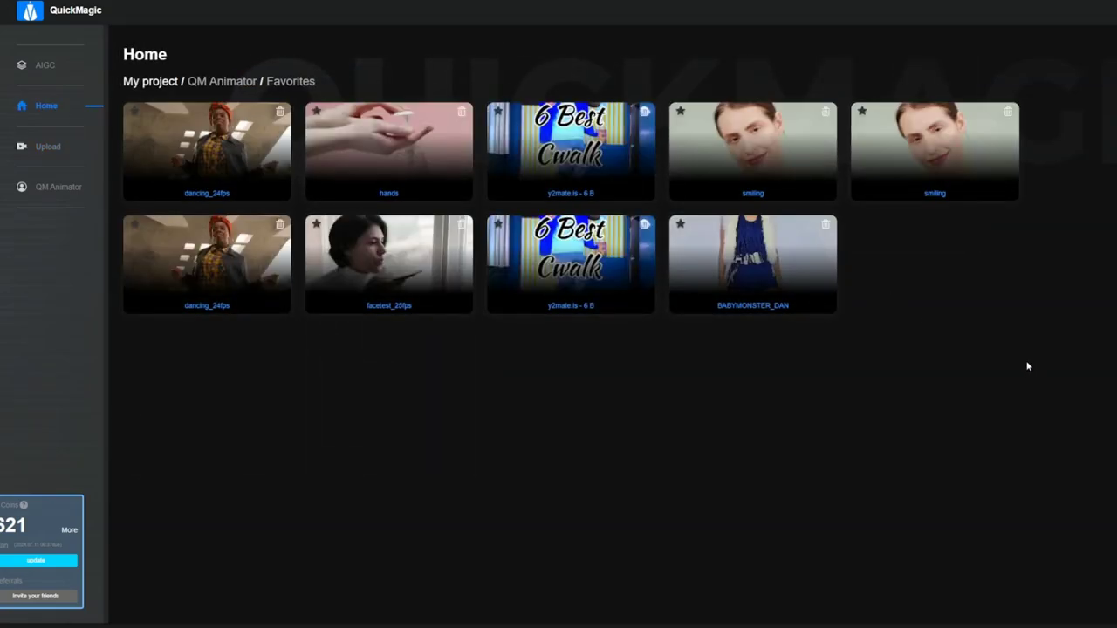
click(583, 167)
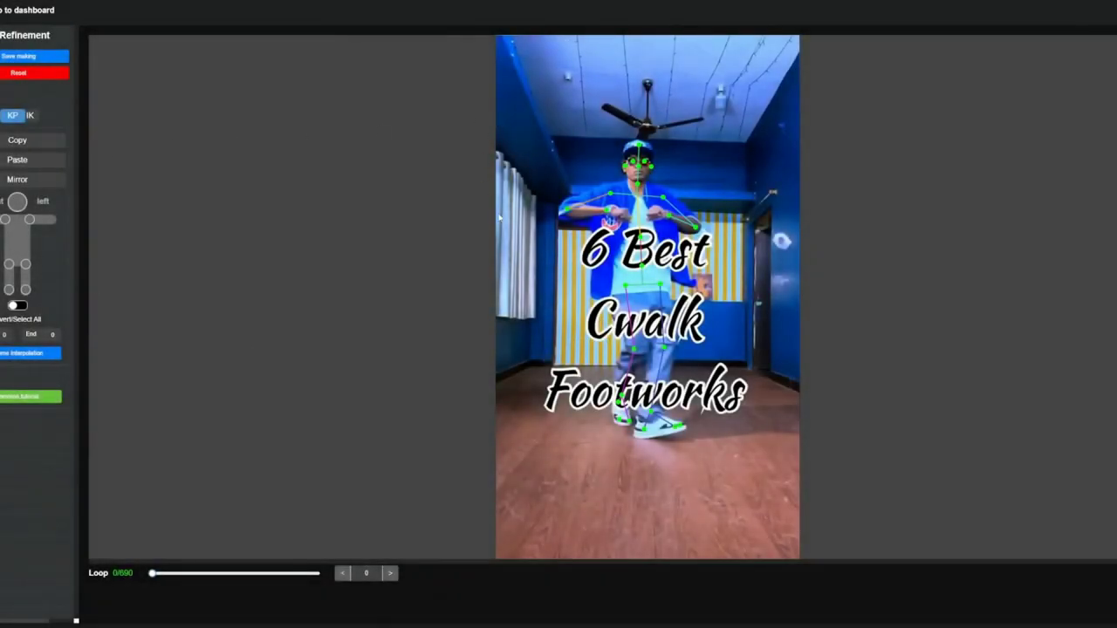
Step the refinement editor forward to the next frame.
click(389, 574)
click(389, 574)
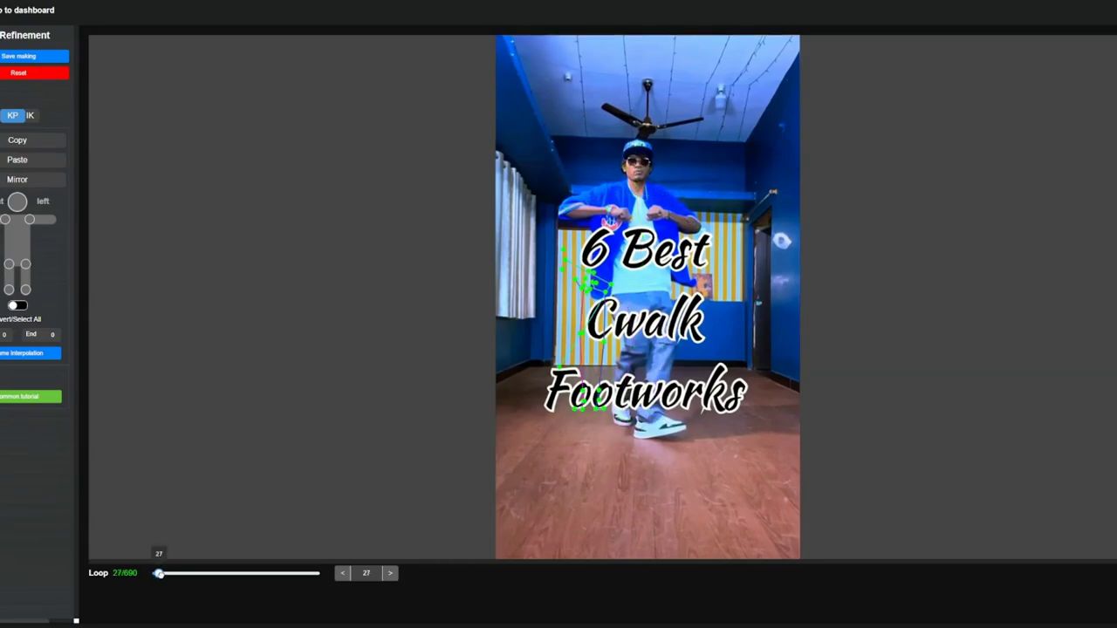